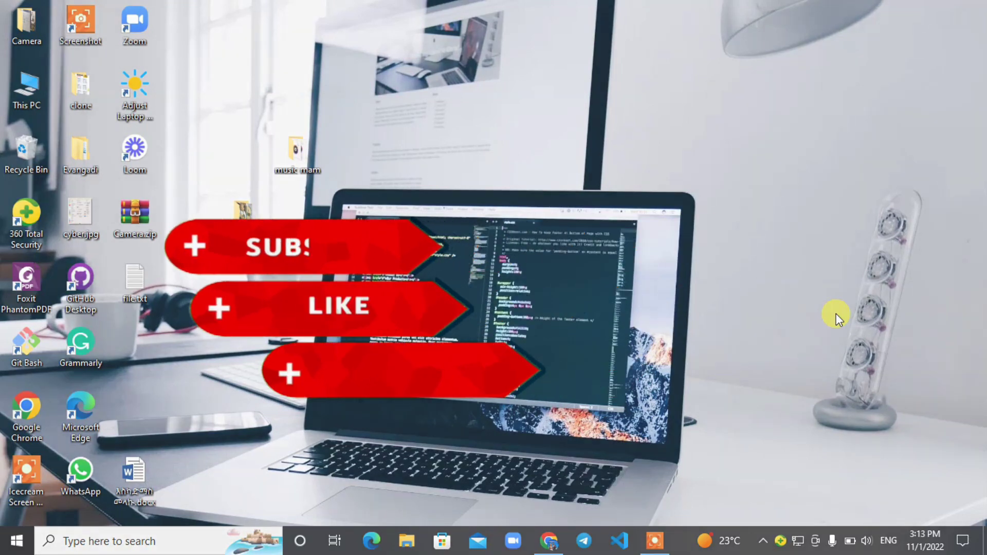
Step: Bring the browser back and submit a password on the sign-in page; it is rejected as wrong
left_click(548, 540)
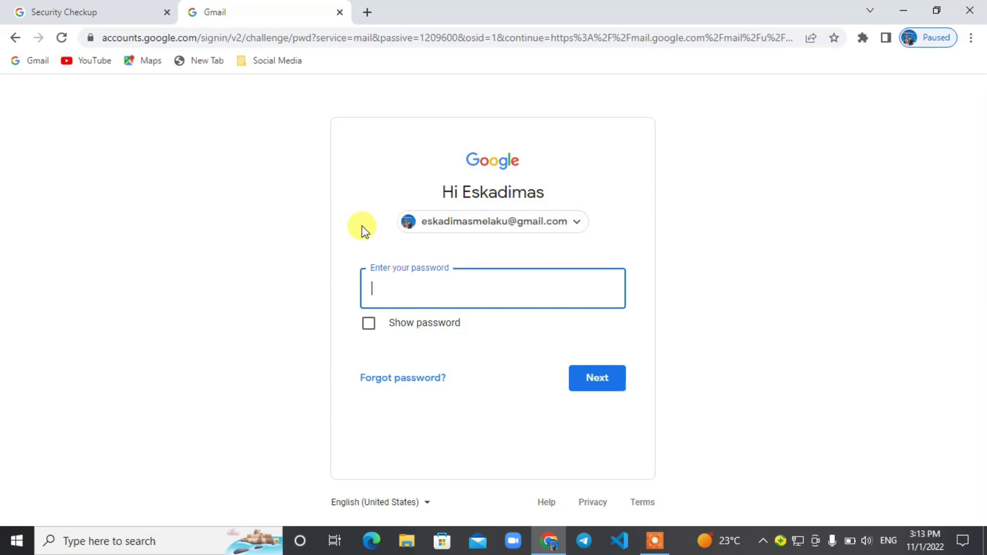
type("••••••••••")
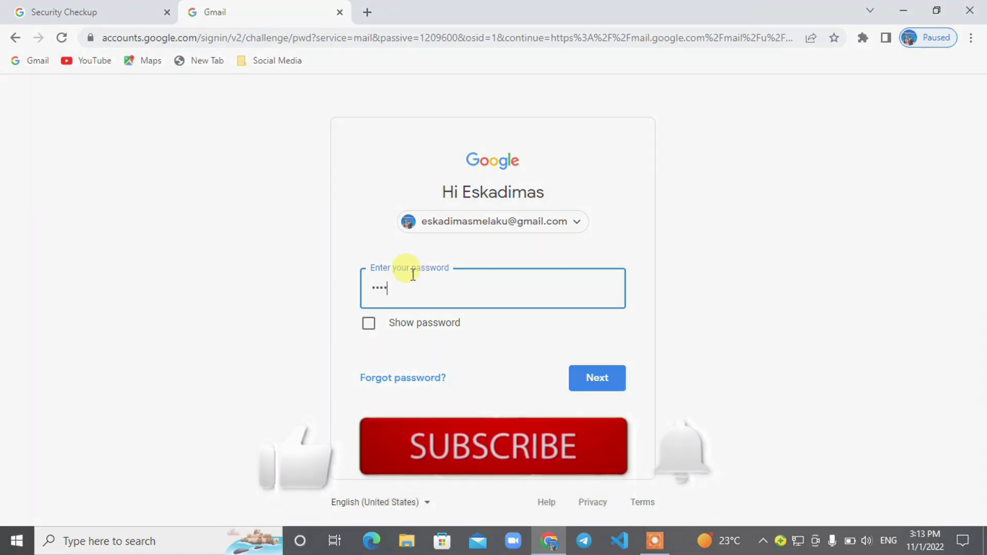
left_click(607, 382)
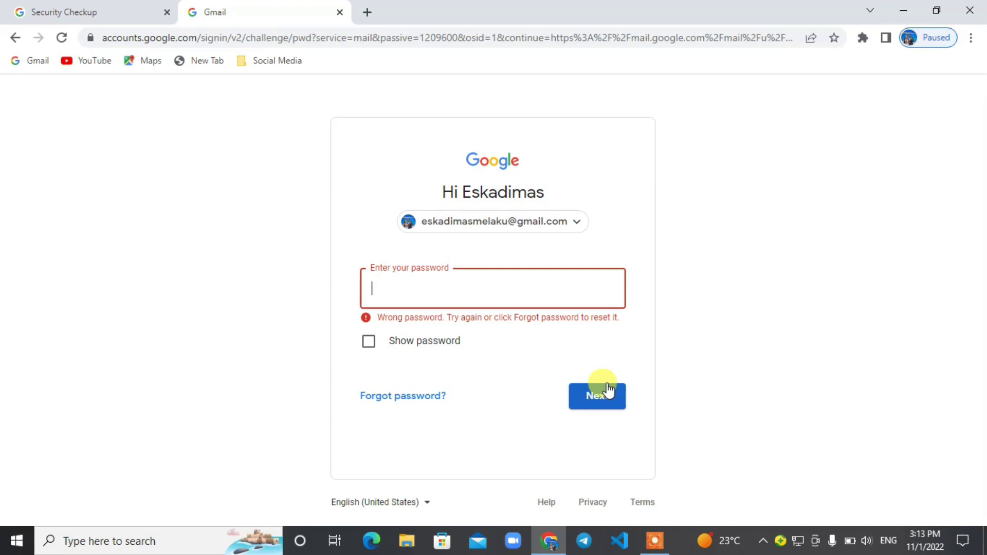
left_click(609, 391)
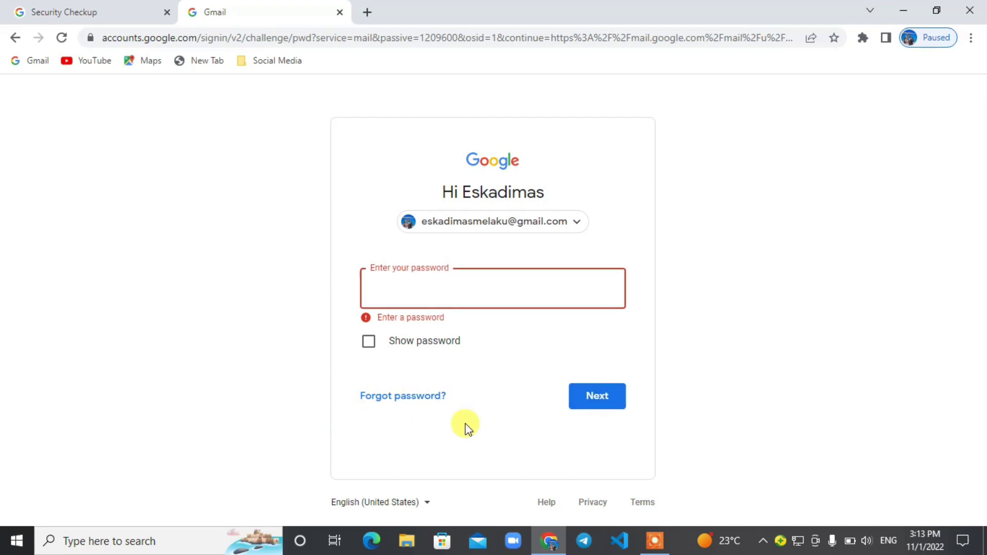
Step: Choose Forgot password? to reach the Account recovery page
left_click(435, 401)
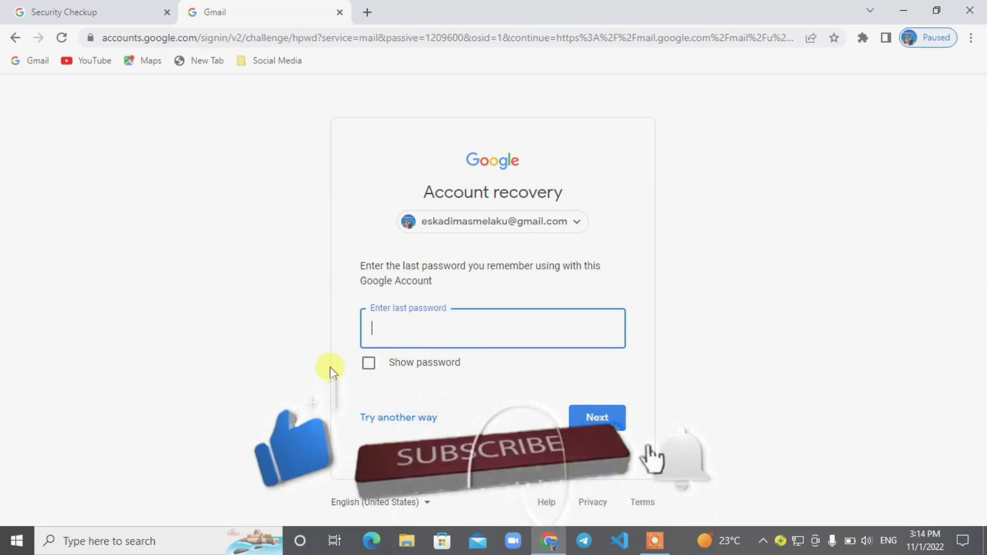
Step: Switch recovery to another method and have a code texted to the masked phone number
left_click(404, 419)
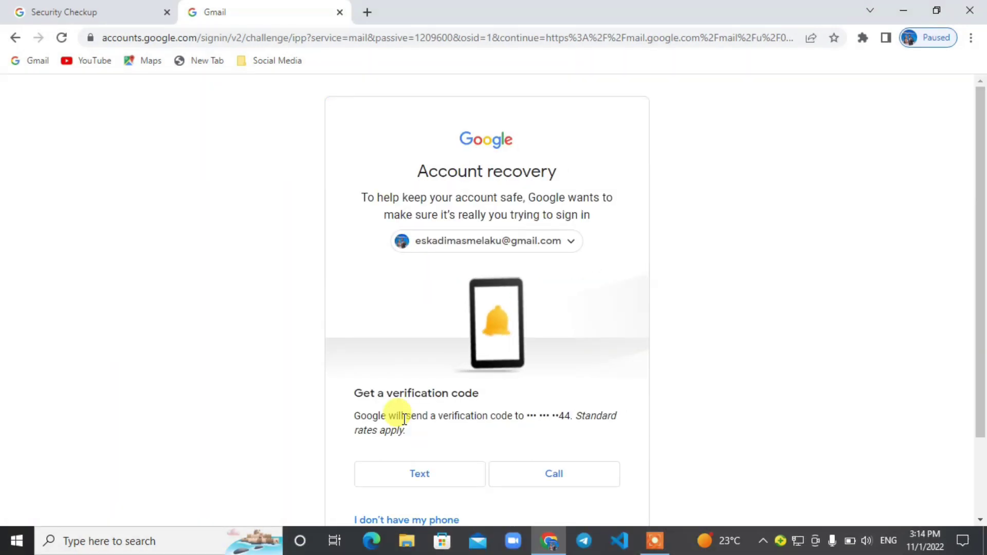
left_click_drag(980, 221, 983, 256)
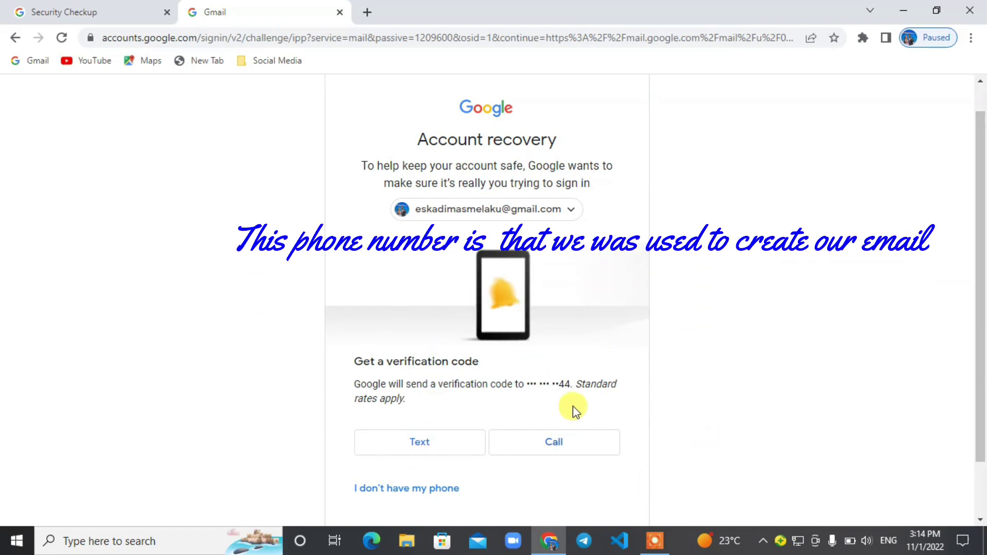
left_click_drag(572, 381, 531, 383)
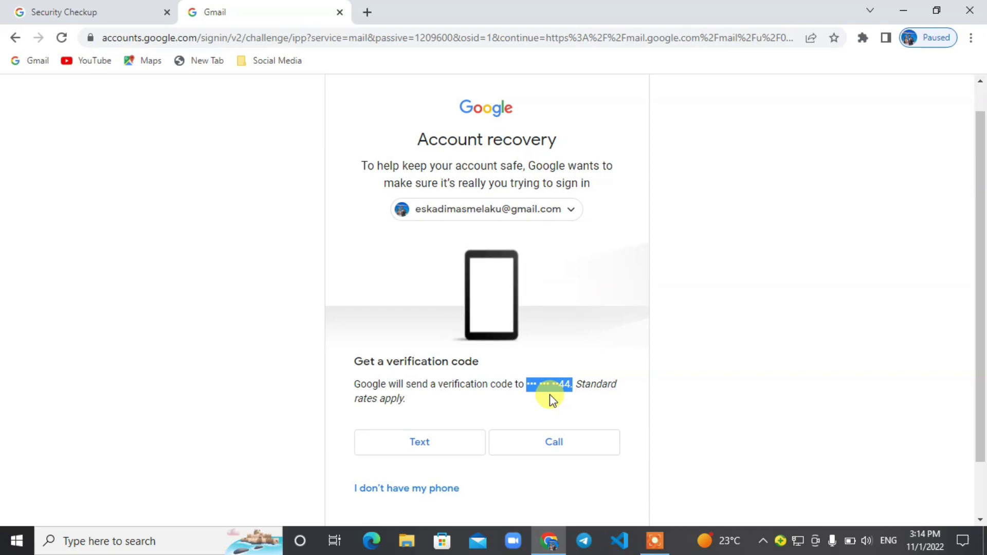
left_click(434, 451)
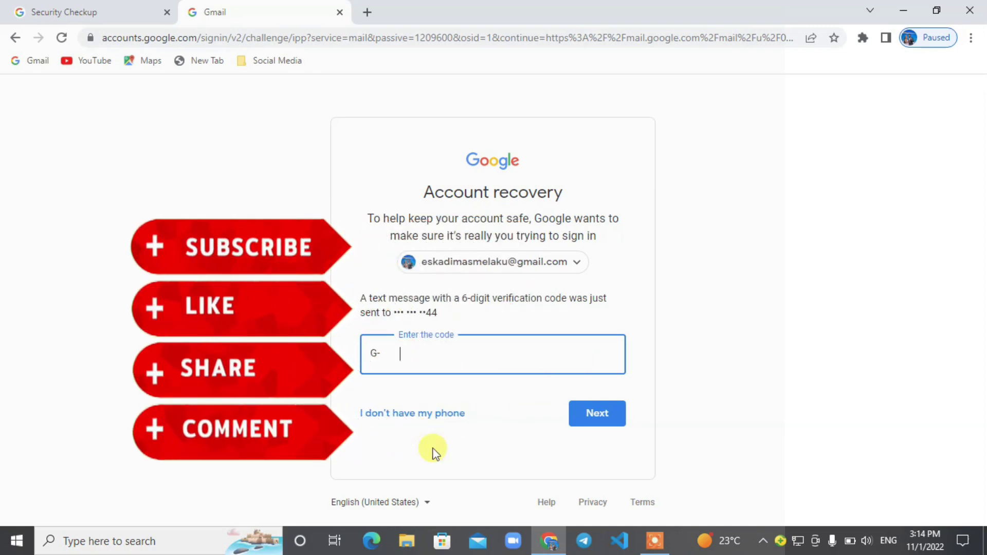
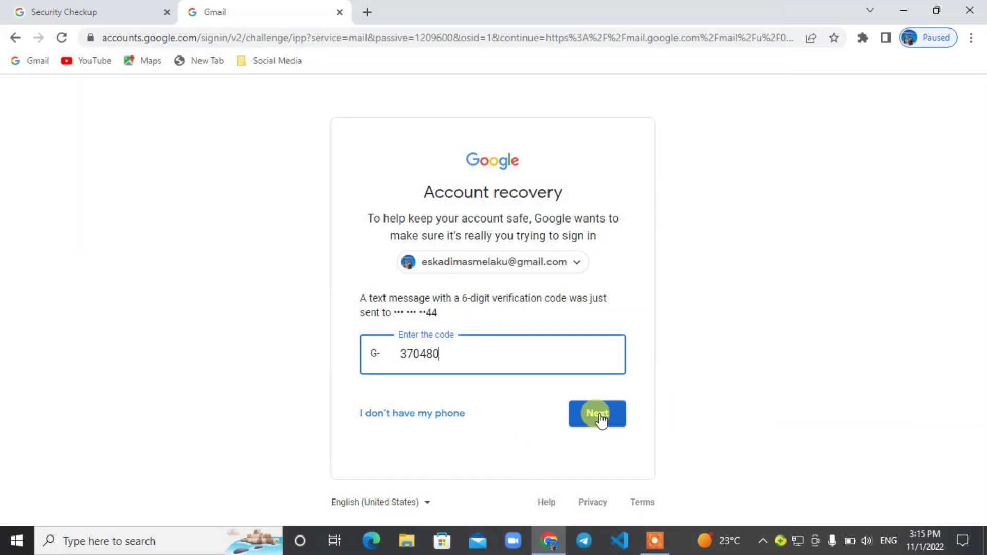
Step: Enter the texted 6-digit verification code and submit it
left_click(600, 417)
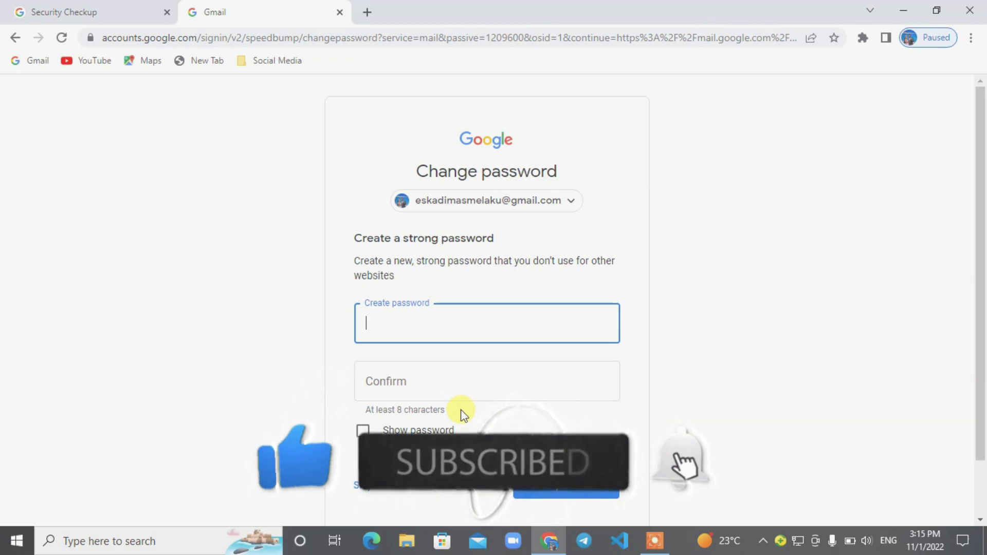
Step: Enter a new password of at least 8 characters, confirm it, and save it
double_click(440, 410)
left_click_drag(393, 410, 360, 406)
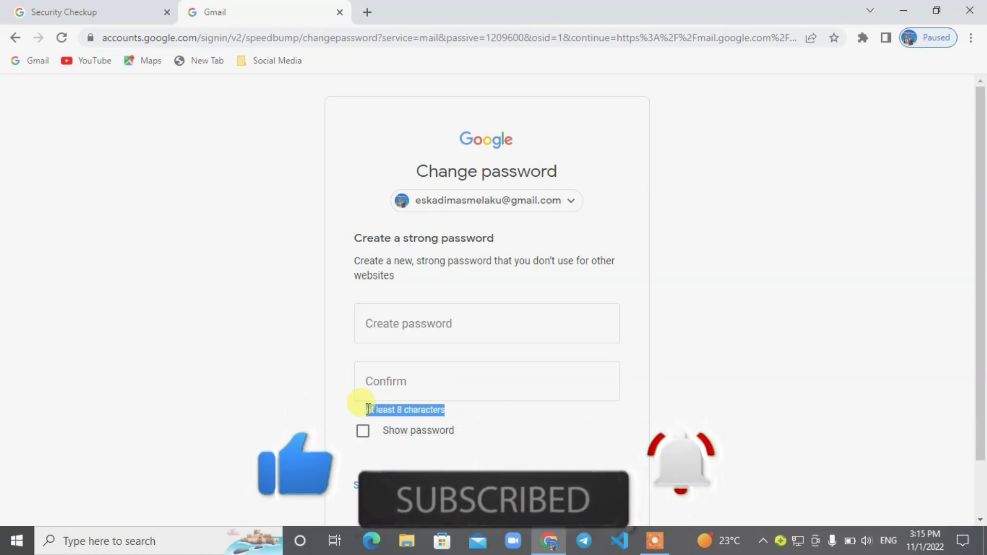
left_click(390, 331)
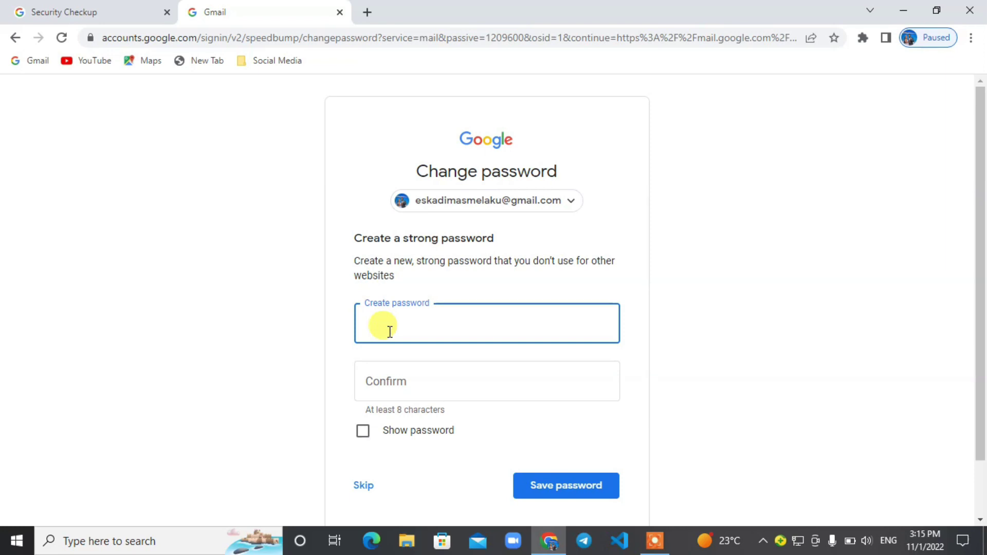
type("••")
key("BackSpace")
key("BackSpace")
type("••••••••••••")
left_click(400, 383)
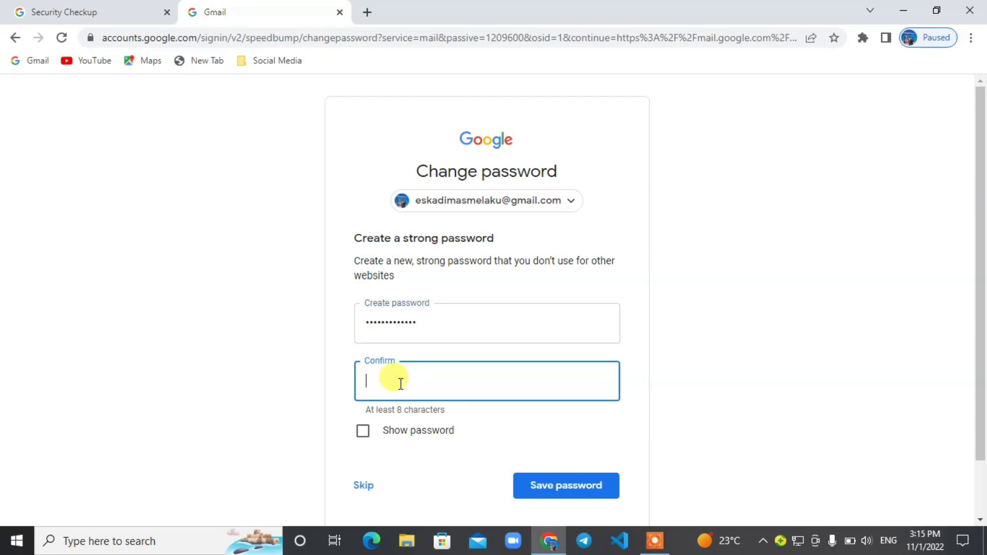
type("••••••••")
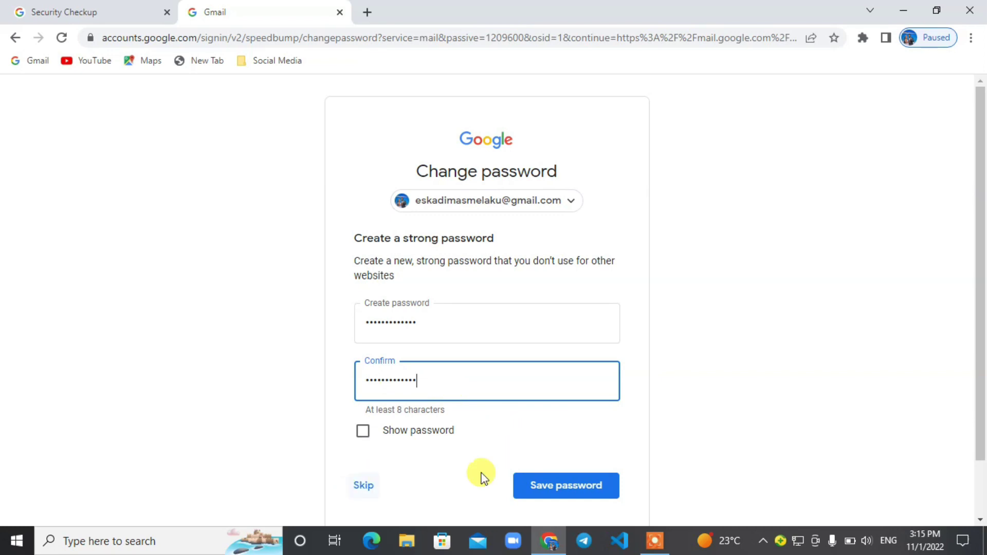
left_click(547, 486)
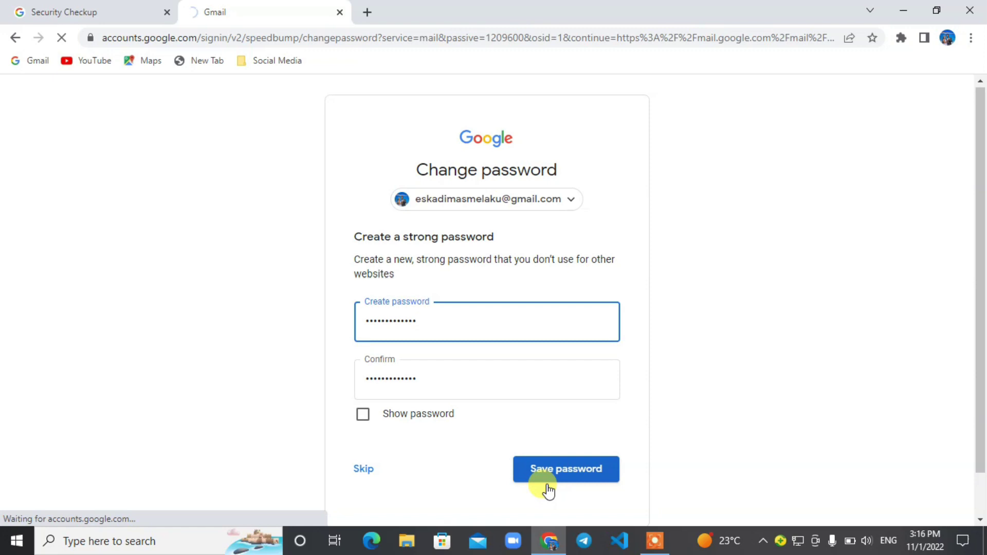
Step: Save the new password again and scroll through the Security Checkup page to reach Gmail
left_click(549, 488)
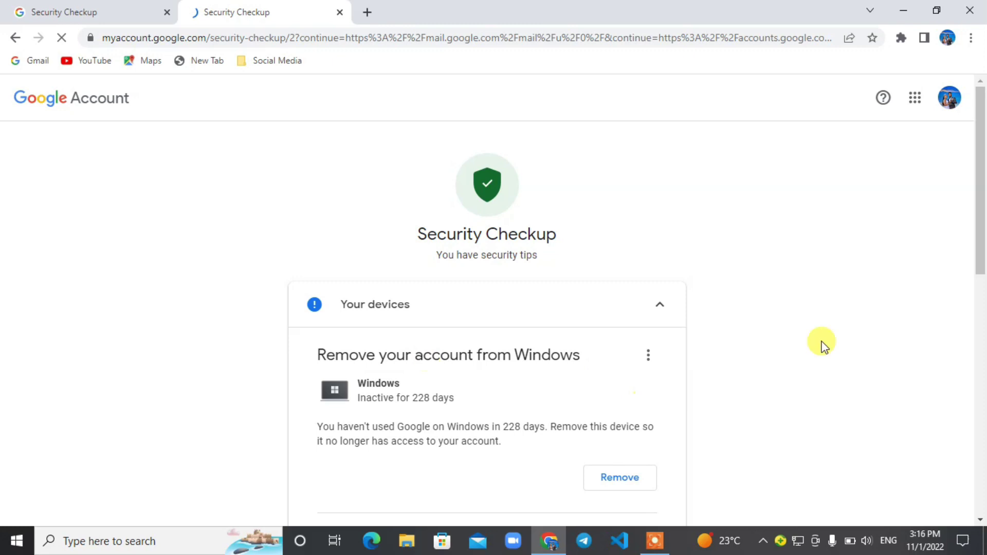
scroll(980, 149, "down", 4)
left_click_drag(982, 252, 981, 406)
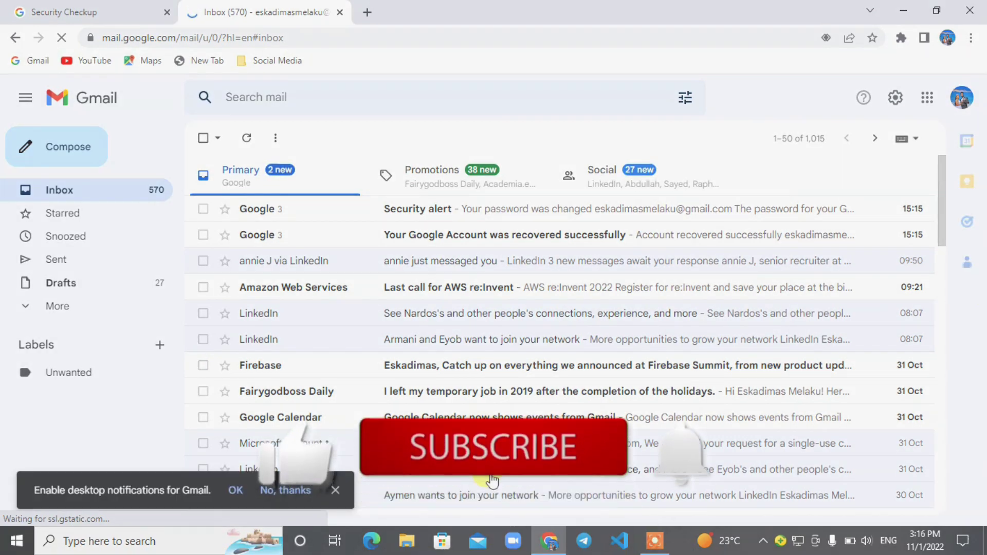
Step: Sign out from the profile avatar menu and reselect the account in the chooser
left_click(960, 107)
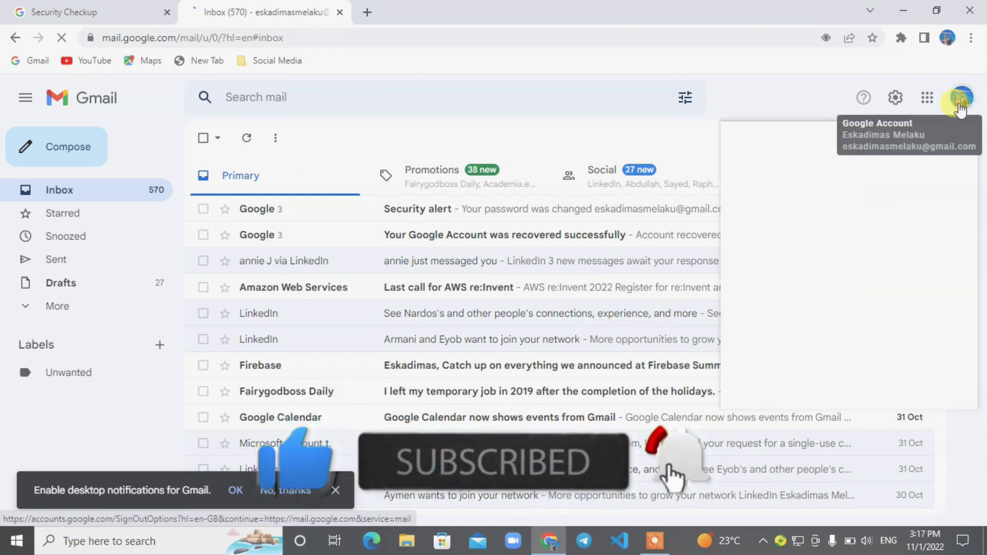
left_click(841, 357)
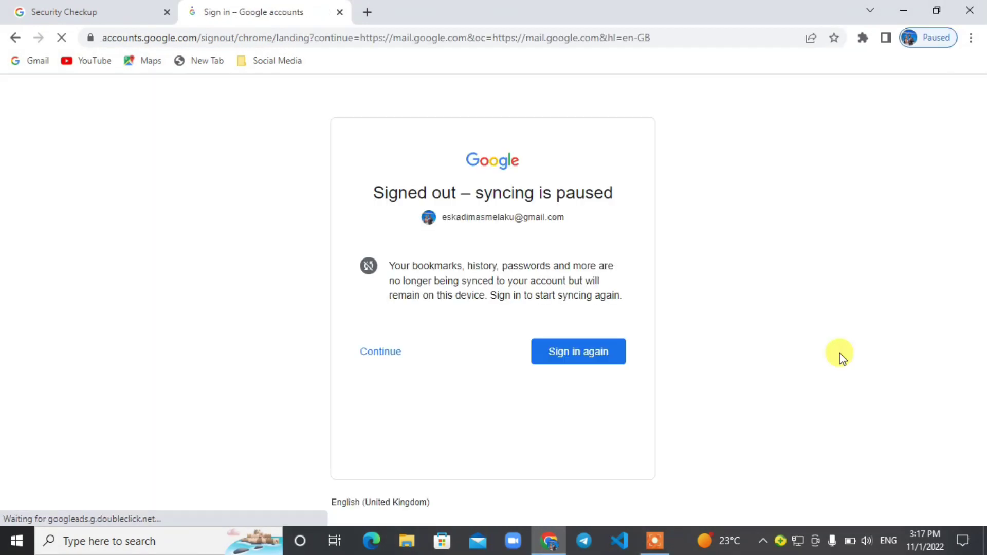
left_click(383, 354)
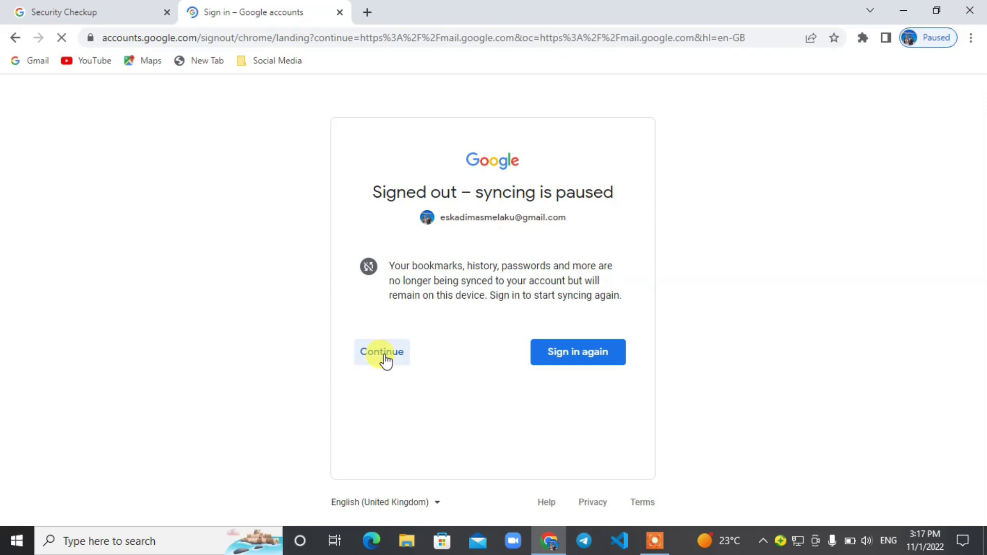
left_click(472, 247)
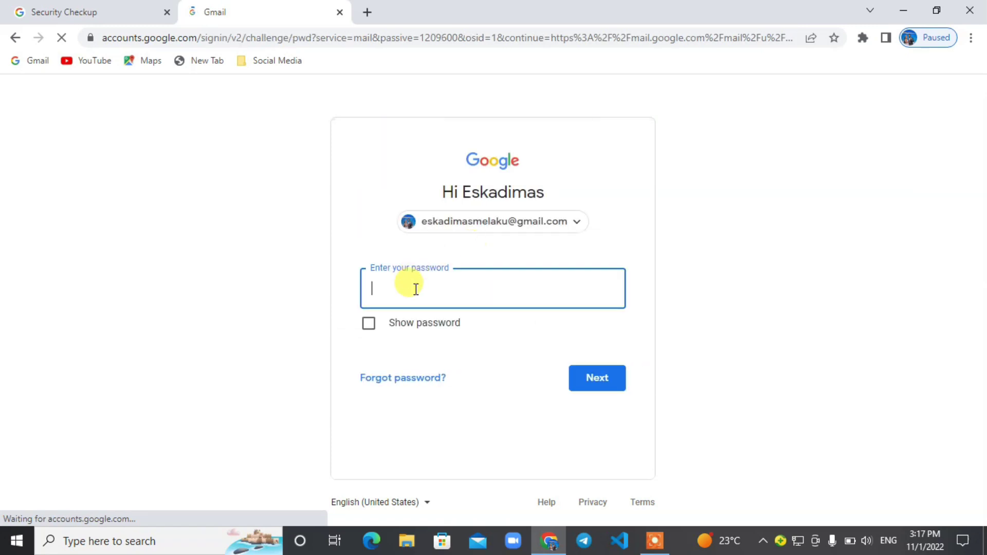
Step: Sign in with the new password to reopen the Gmail inbox
type("•••")
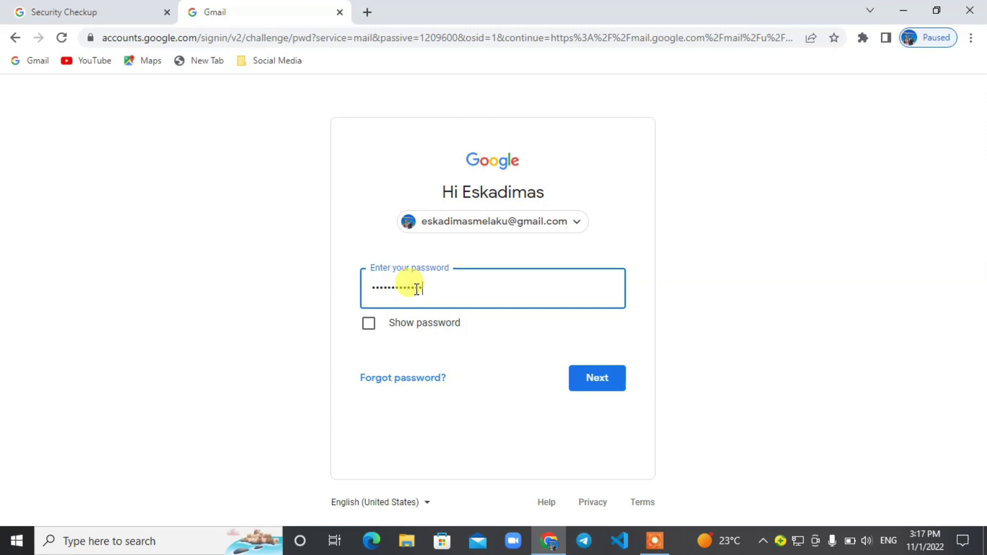
left_click(619, 389)
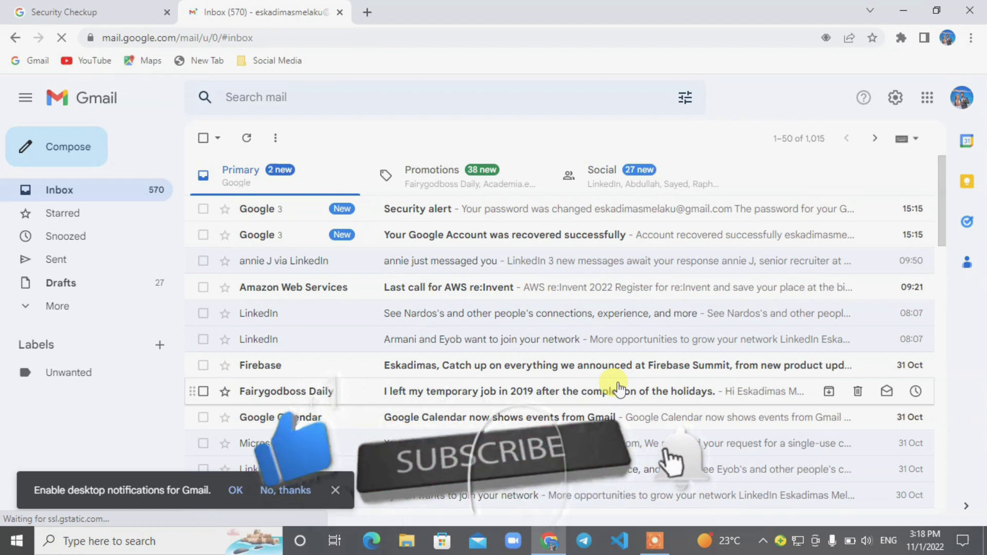
left_click(657, 548)
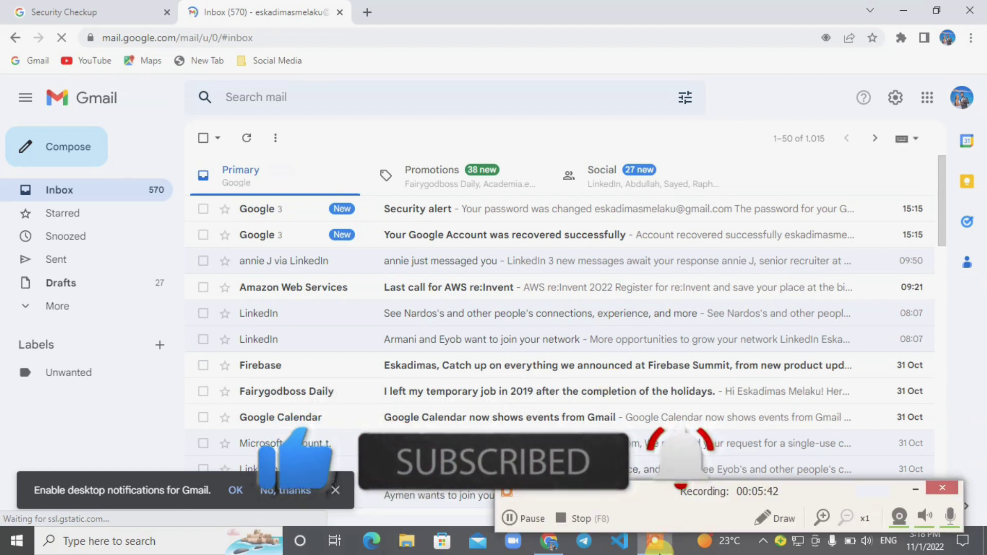